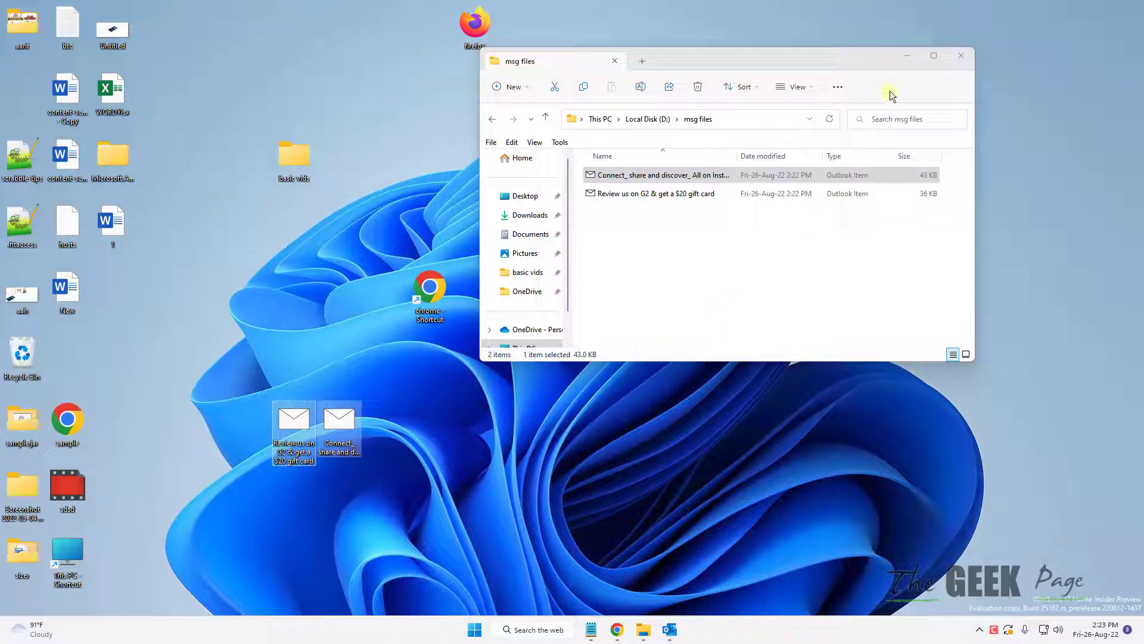
Minimize the msg files folder window to reveal the two message files on the desktop.
{"action": "left_click", "coordinate": [907, 61]}
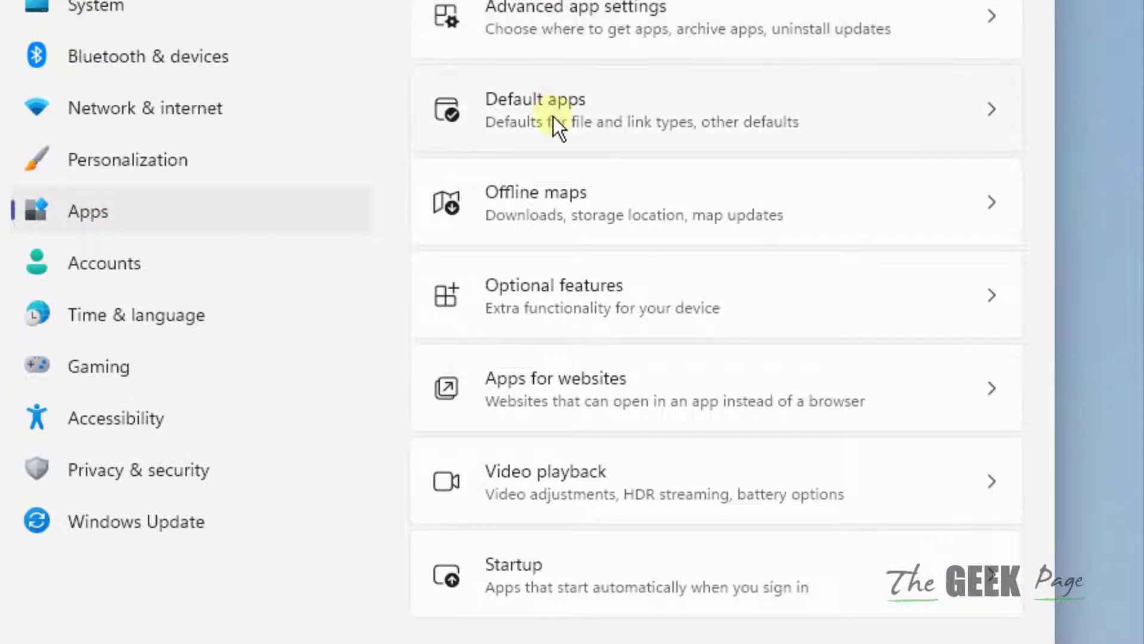
Open the Default apps page from Settings > Apps.
{"action": "left_click", "coordinate": [554, 116]}
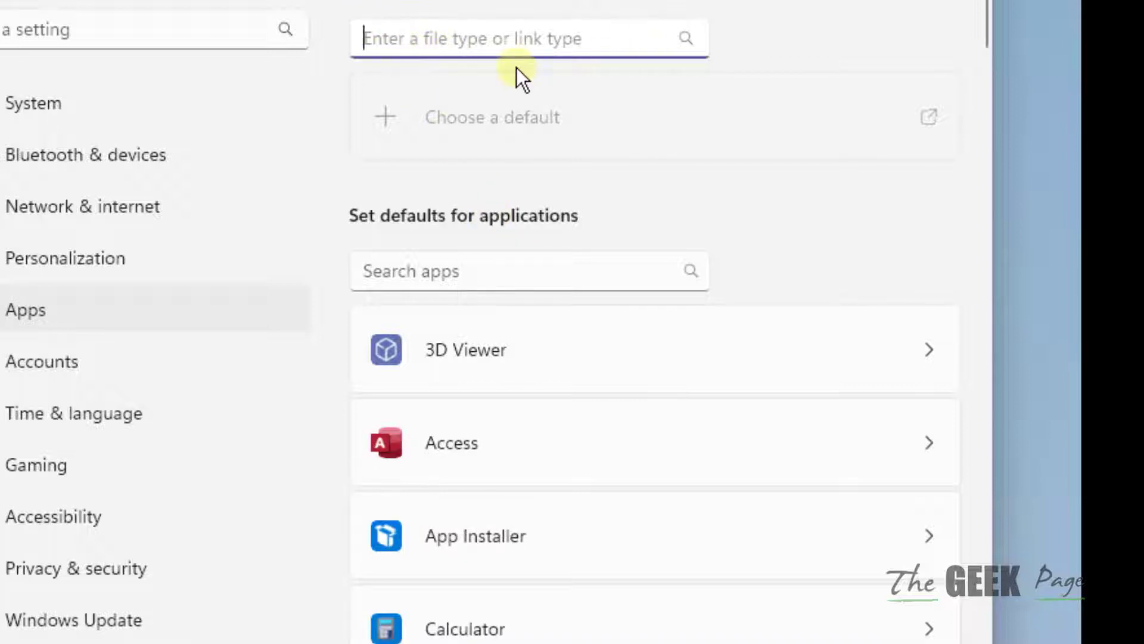
{"action": "type", "text": ".msg"}
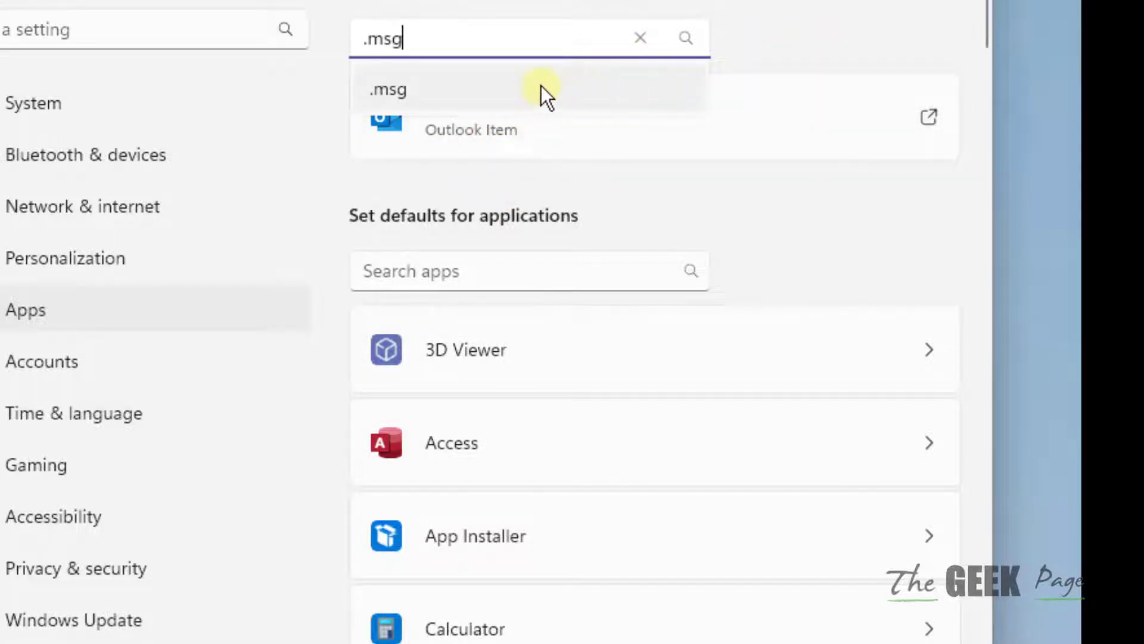
Reconfirm Outlook as the .msg file default app, then minimize Settings.
{"action": "left_click", "coordinate": [639, 38]}
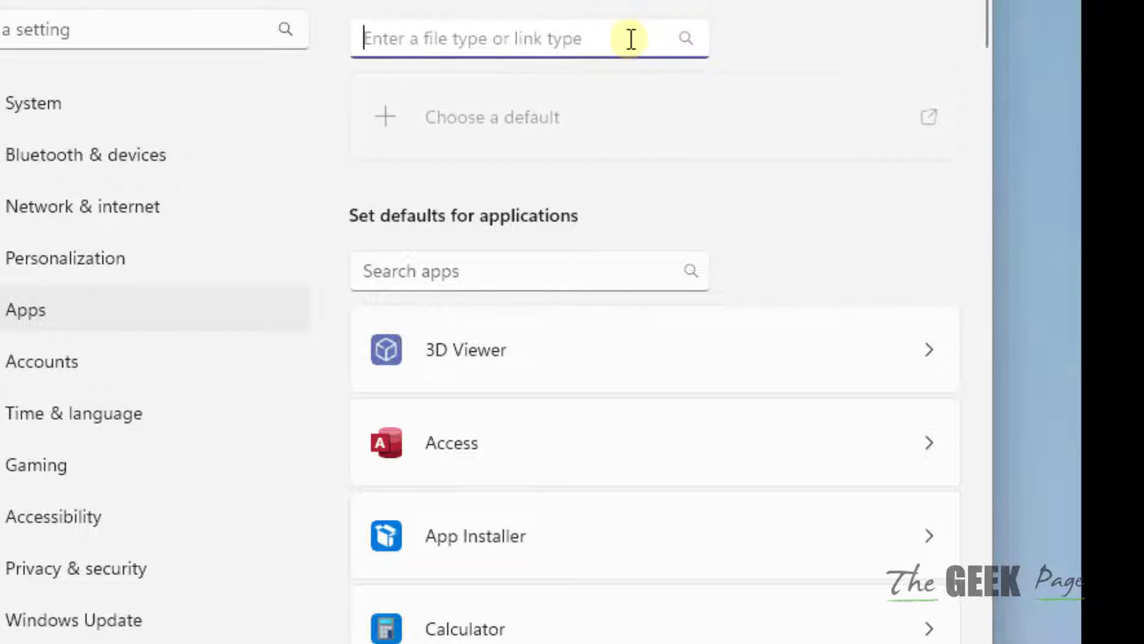
{"action": "type", "text": ".msg"}
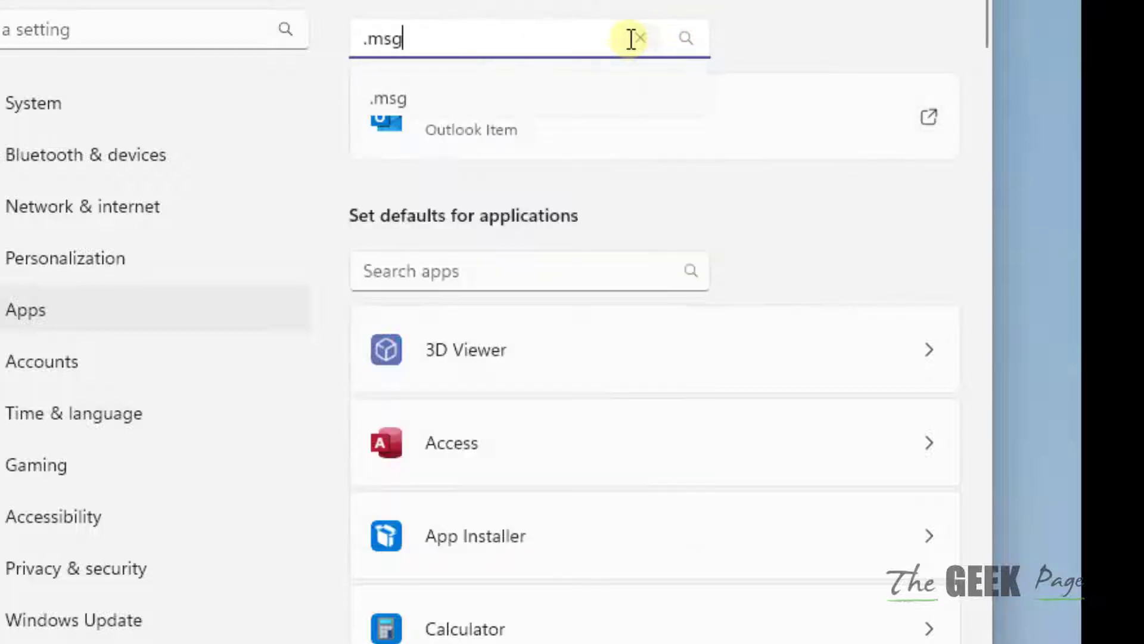
{"action": "left_click", "coordinate": [458, 130]}
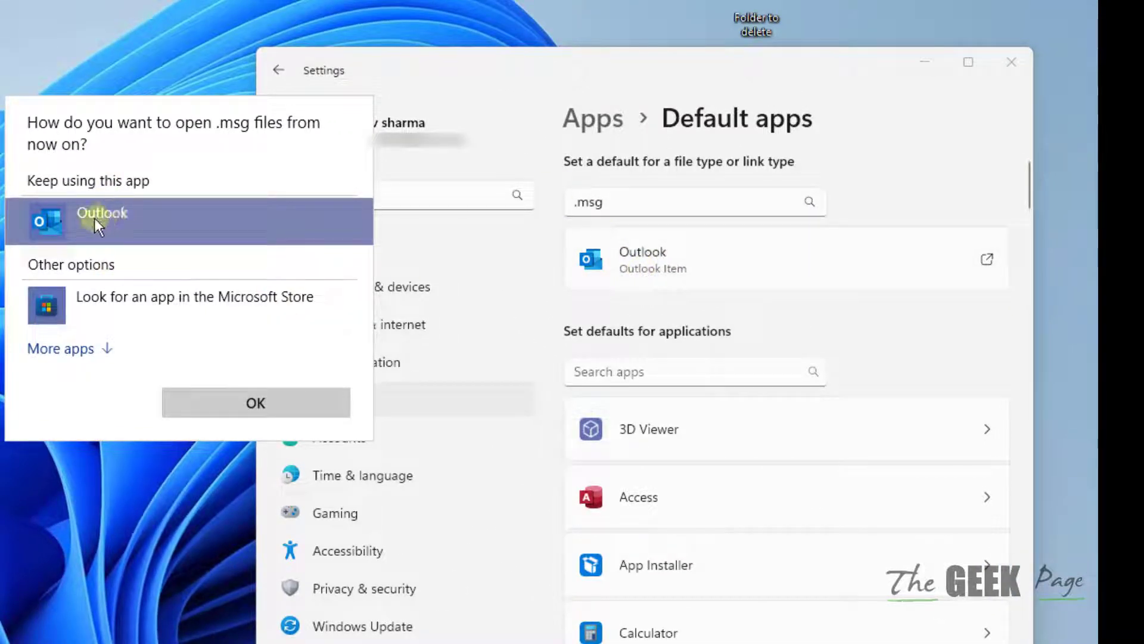
{"action": "left_click", "coordinate": [271, 404]}
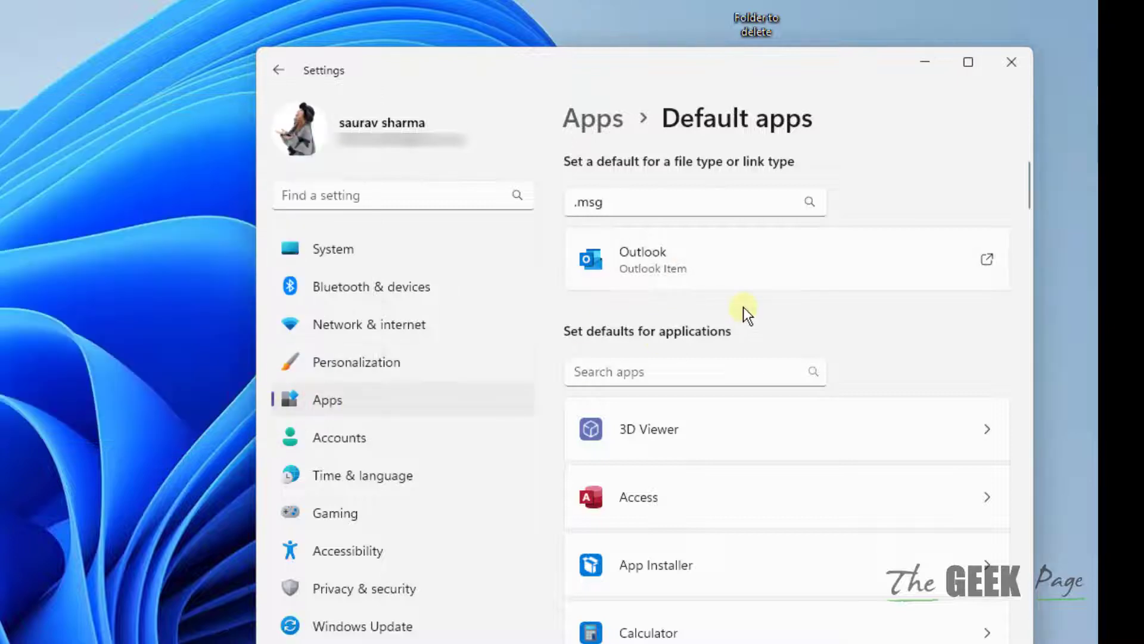
{"action": "left_click", "coordinate": [924, 64]}
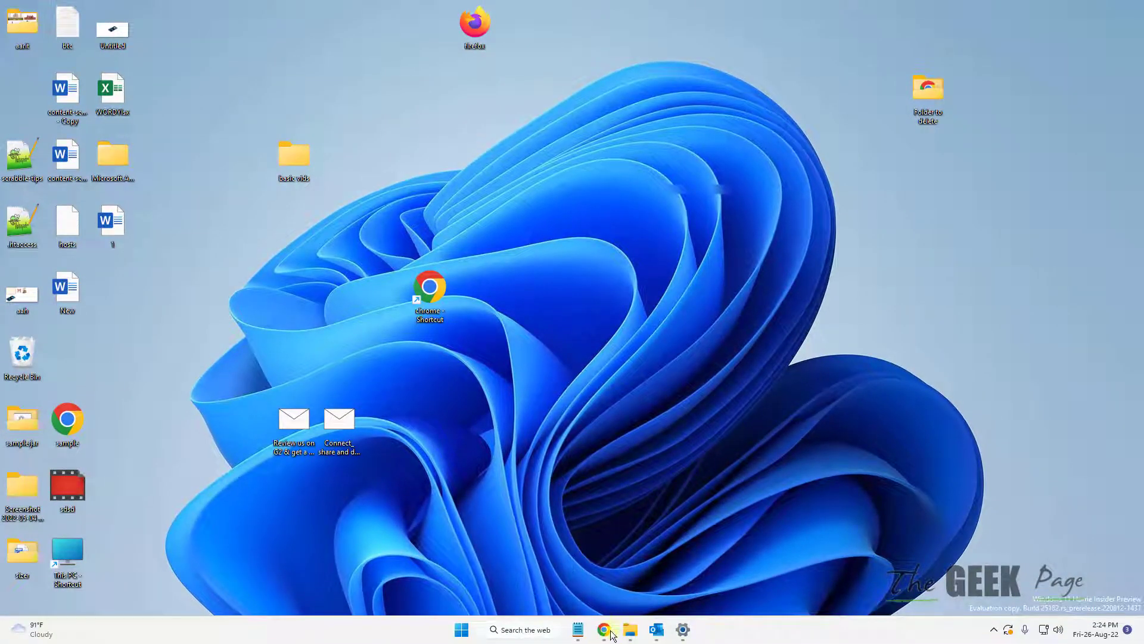
{"action": "mouse_move", "coordinate": [604, 629]}
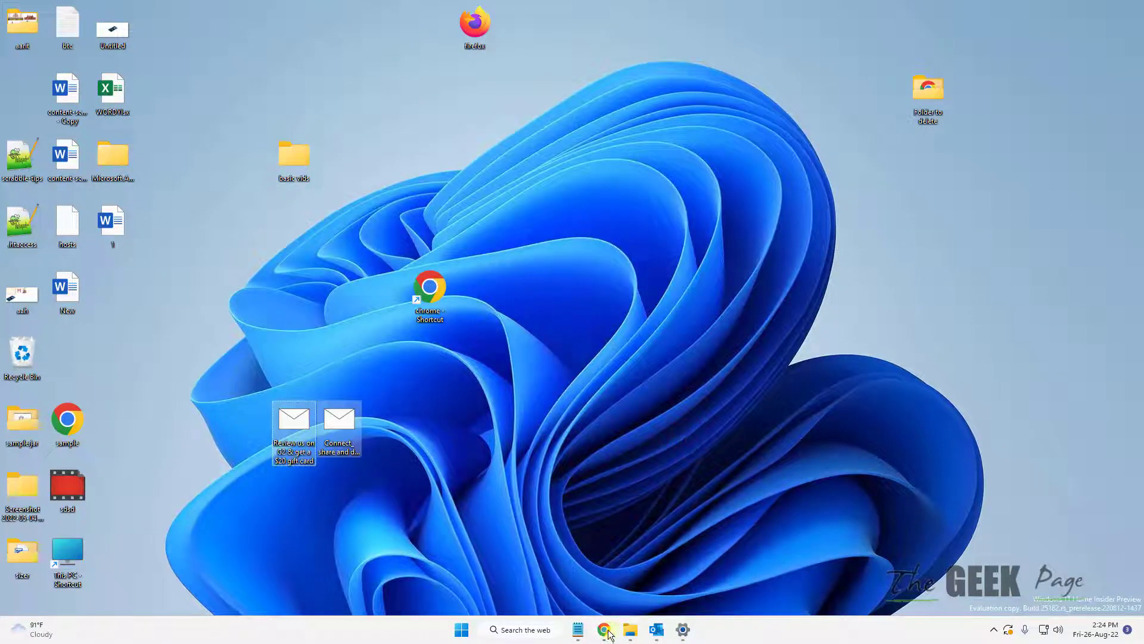
Bring the Chrome window with the Microsoft Docs page on previewing .msg files to the front.
{"action": "left_click", "coordinate": [606, 633]}
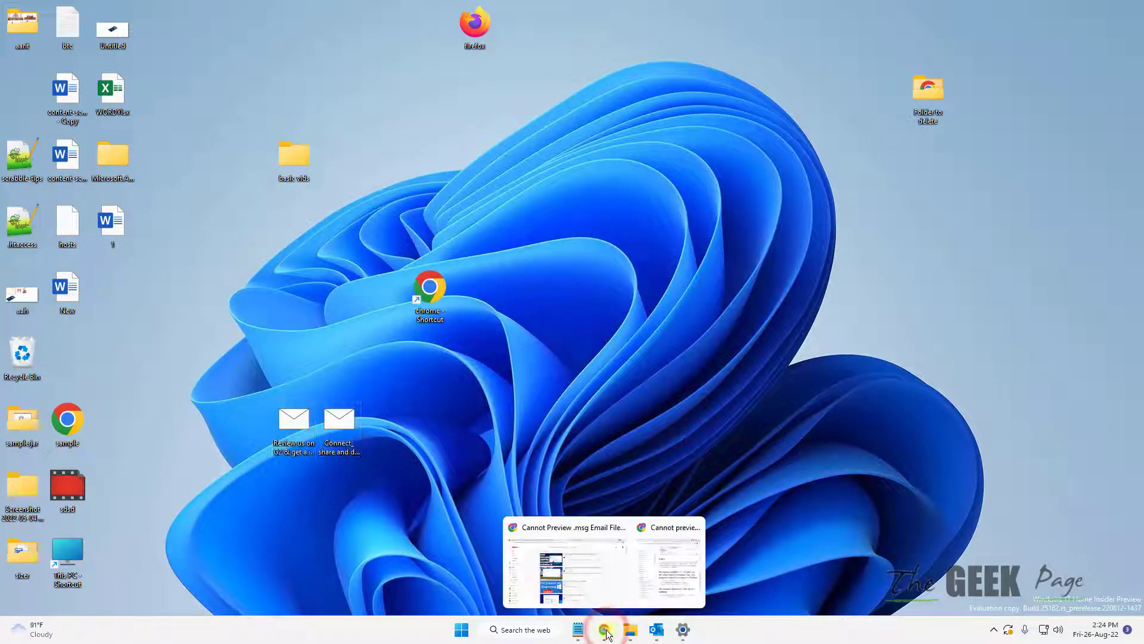
{"action": "left_click", "coordinate": [659, 572]}
{"action": "scroll", "coordinate": [662, 365], "scroll_direction": "down", "scroll_amount": 3}
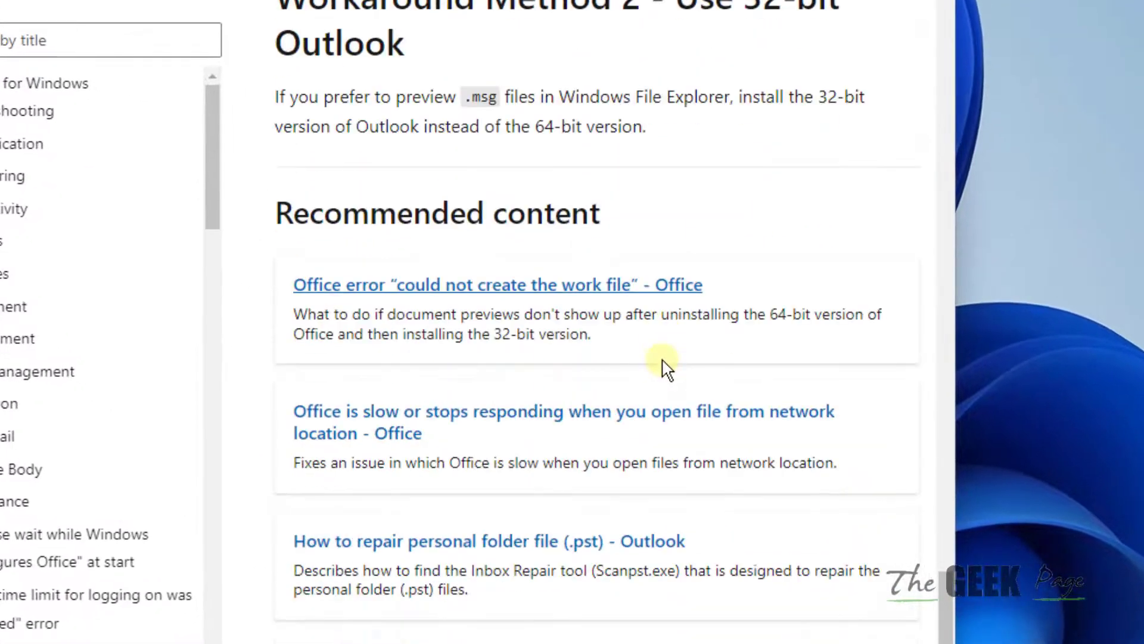
{"action": "scroll", "coordinate": [662, 366], "scroll_direction": "up", "scroll_amount": 1}
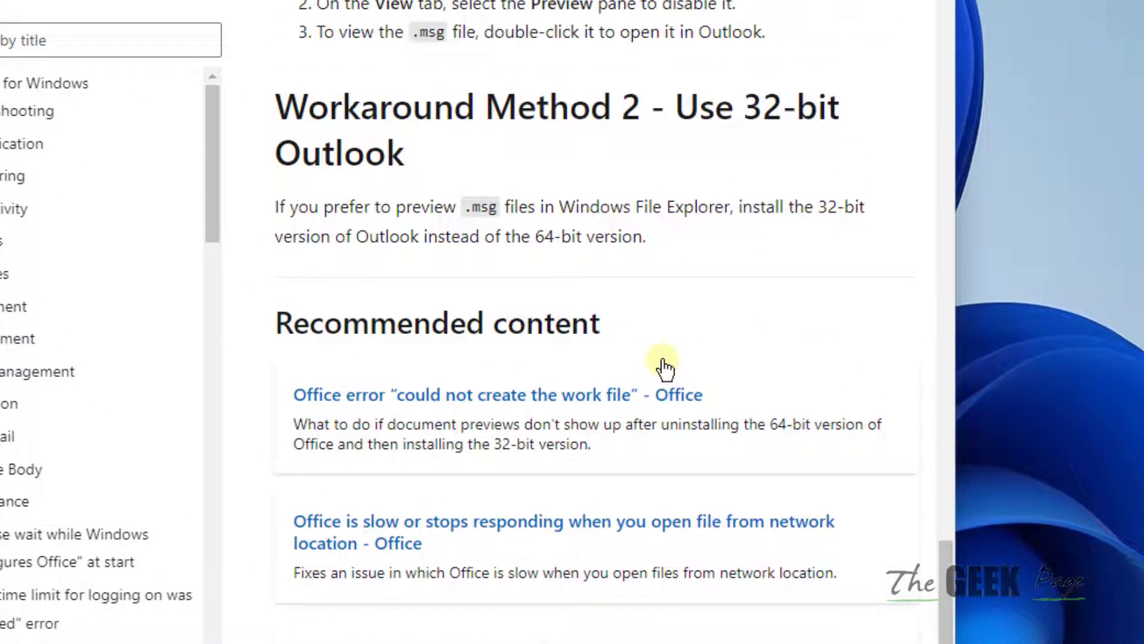